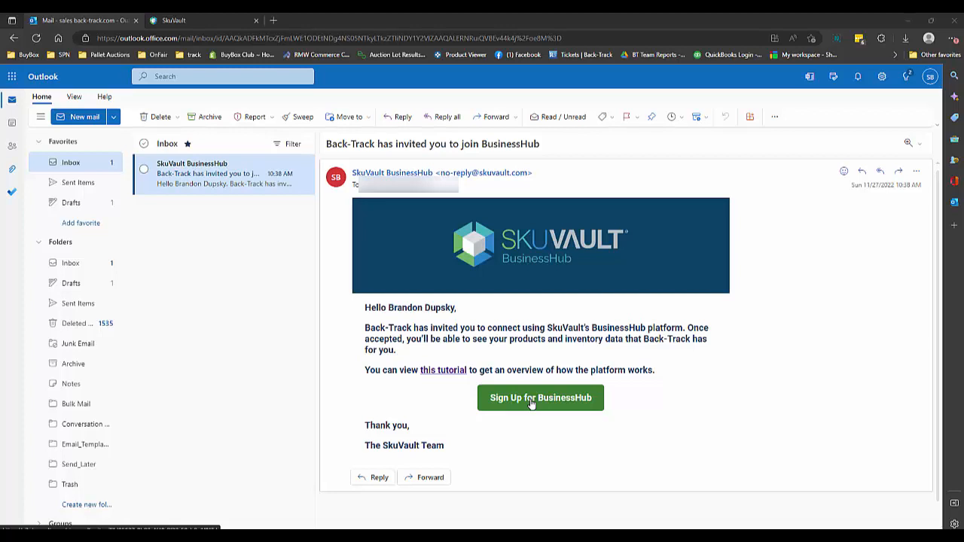
Switch to the SkuVault sign-up page and, in the company info, set the company name to Back-Track Demo 2
left_click(210, 21)
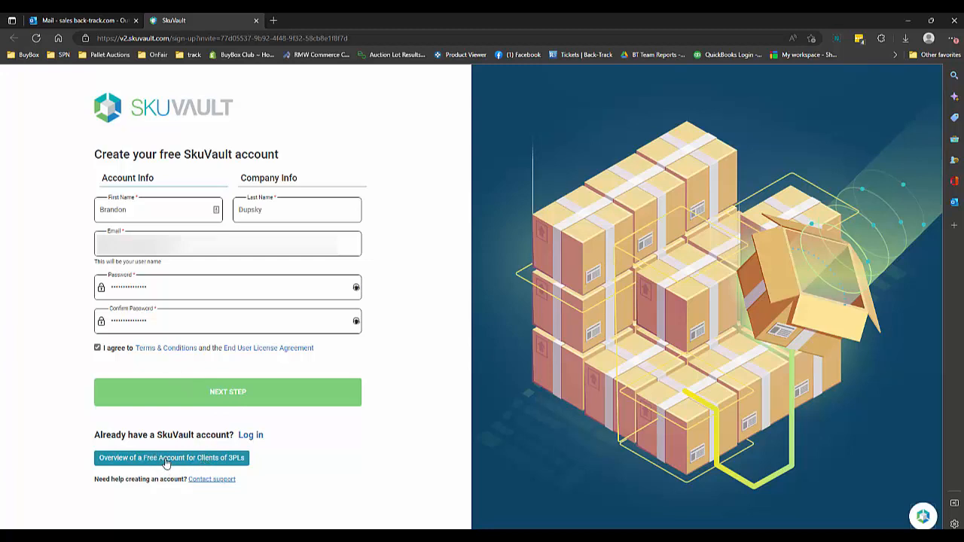
left_click(229, 391)
left_click(229, 212)
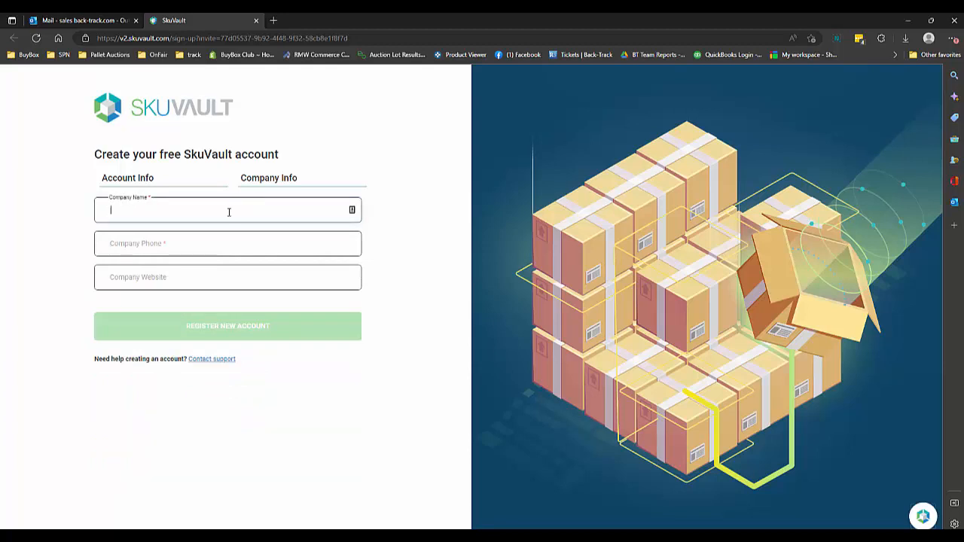
type("Back-Track Demo")
key("Tab")
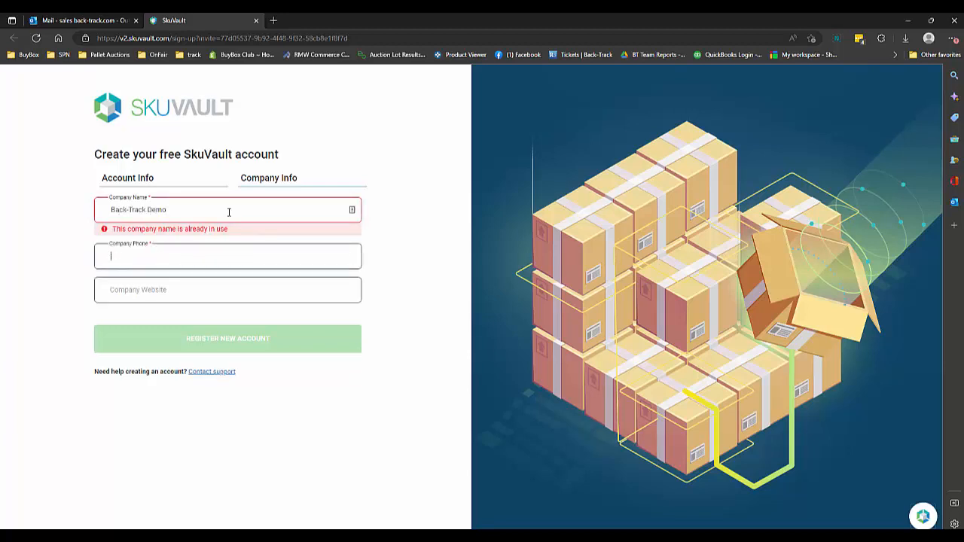
key("shift+Tab")
key("Right")
type("2")
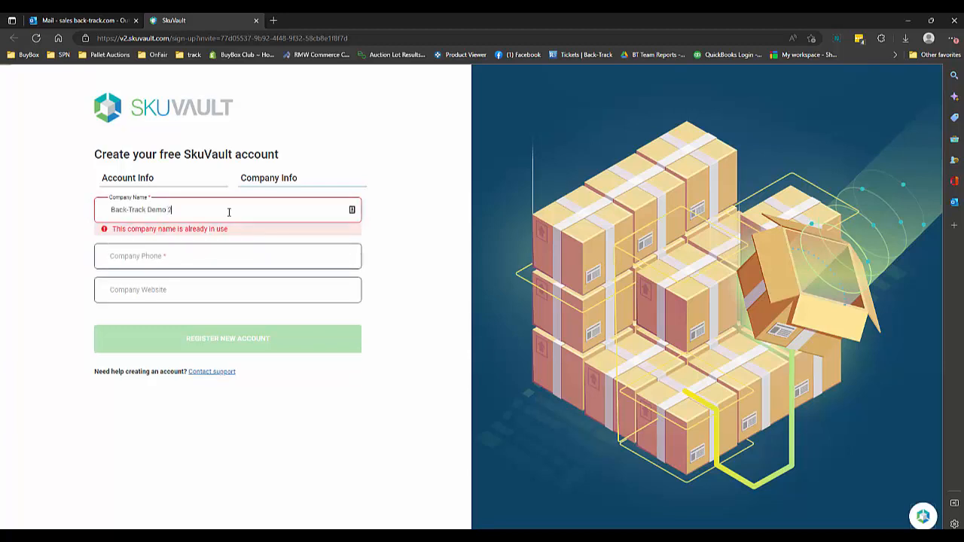
key("Tab")
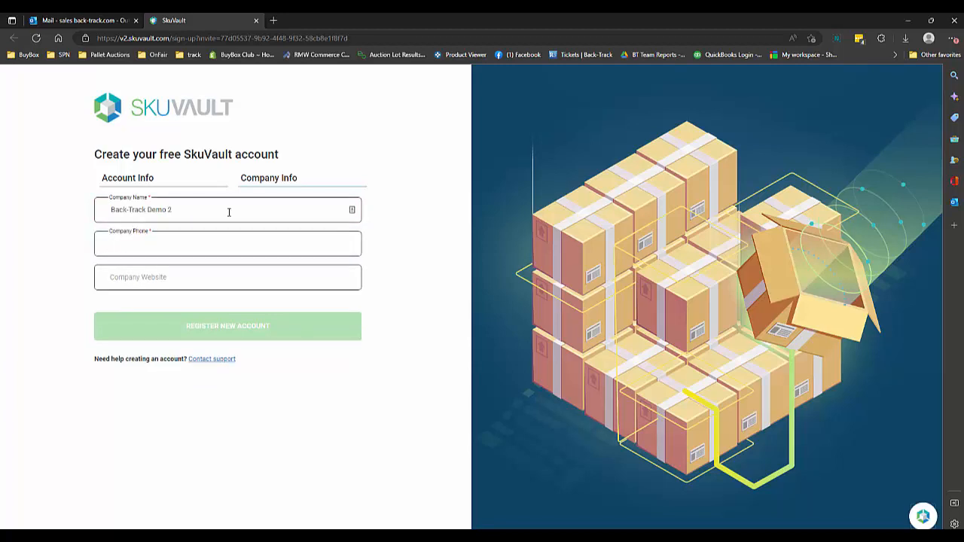
Enter the company phone number with the area code in parentheses and register the new account
type("123")
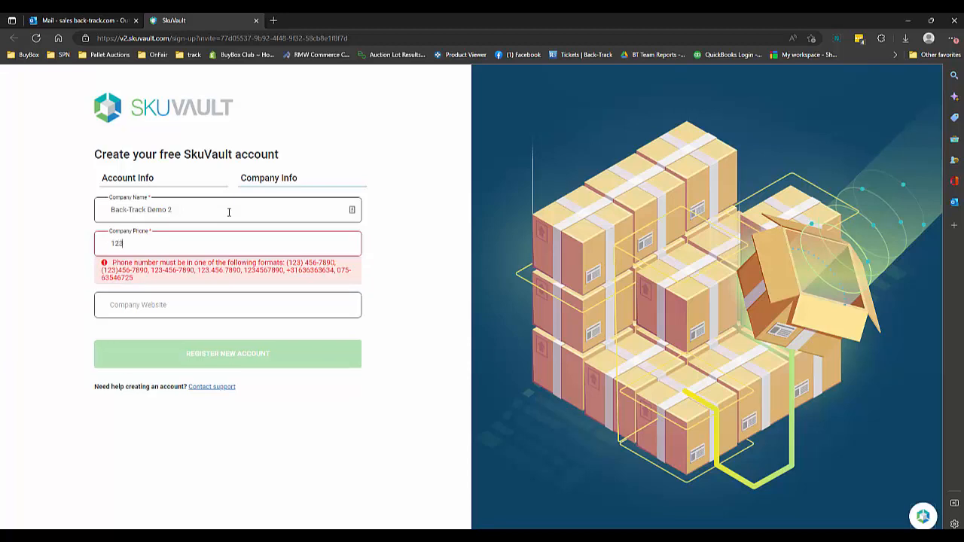
type("456789")
key("BackSpace")
key("BackSpace")
key("BackSpace")
key("BackSpace")
key("BackSpace")
key("BackSpace")
key("BackSpace")
key("BackSpace")
key("BackSpace")
type("(123)456-7890")
key("Tab")
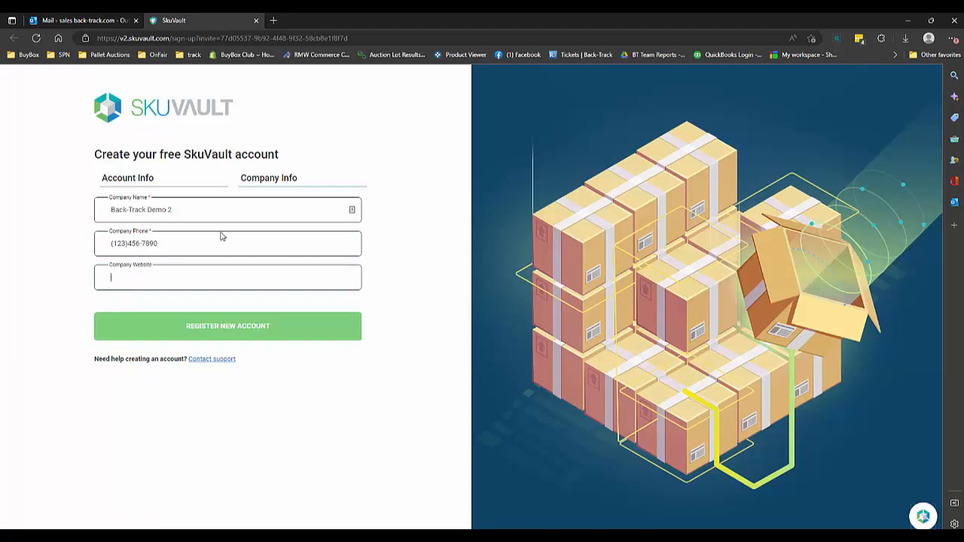
left_click(228, 325)
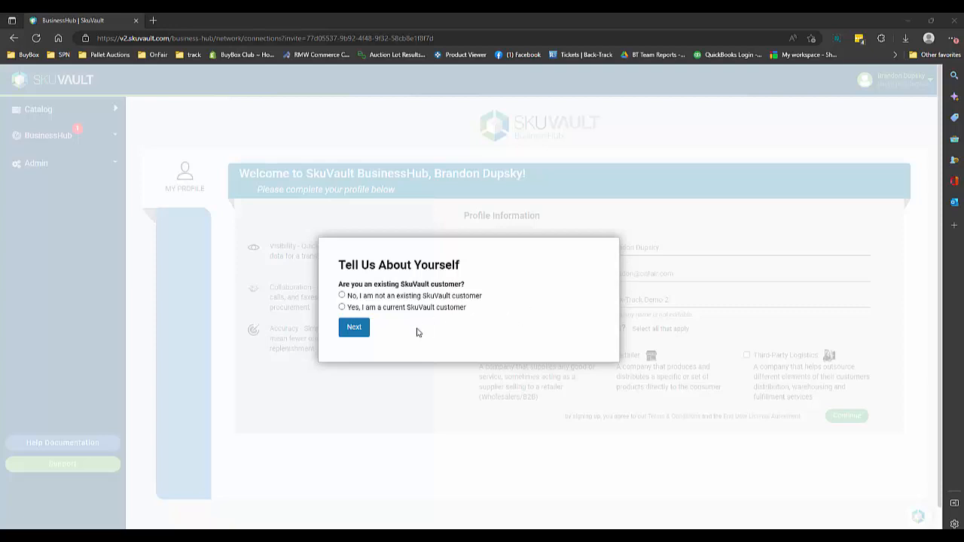
Answer the onboarding questions as not an existing SkuVault customer and as only using 3PLs to fulfill orders
left_click(342, 295)
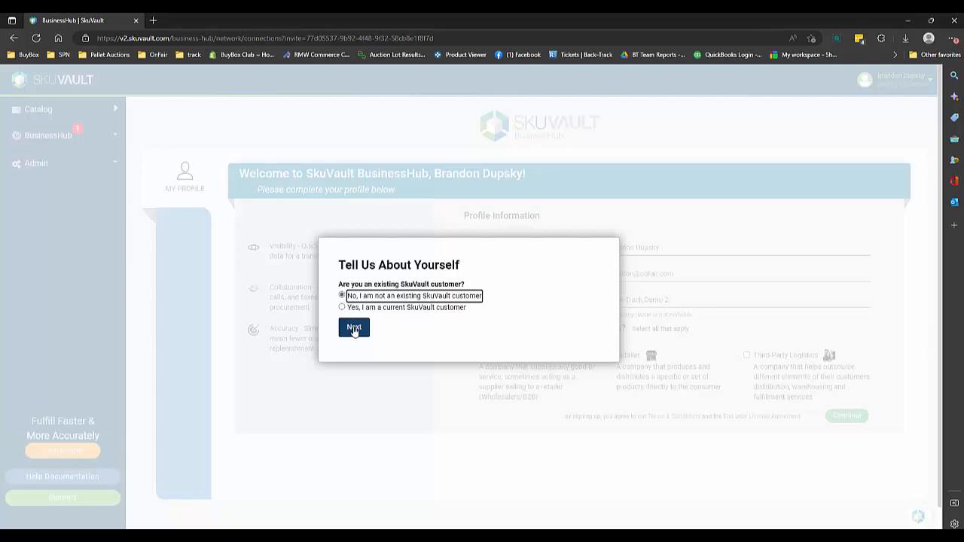
left_click(353, 328)
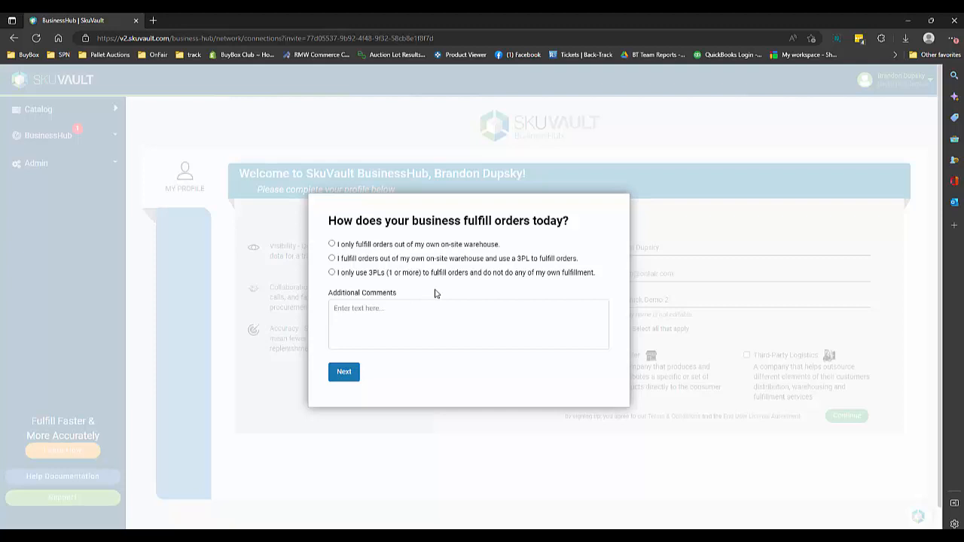
left_click(332, 273)
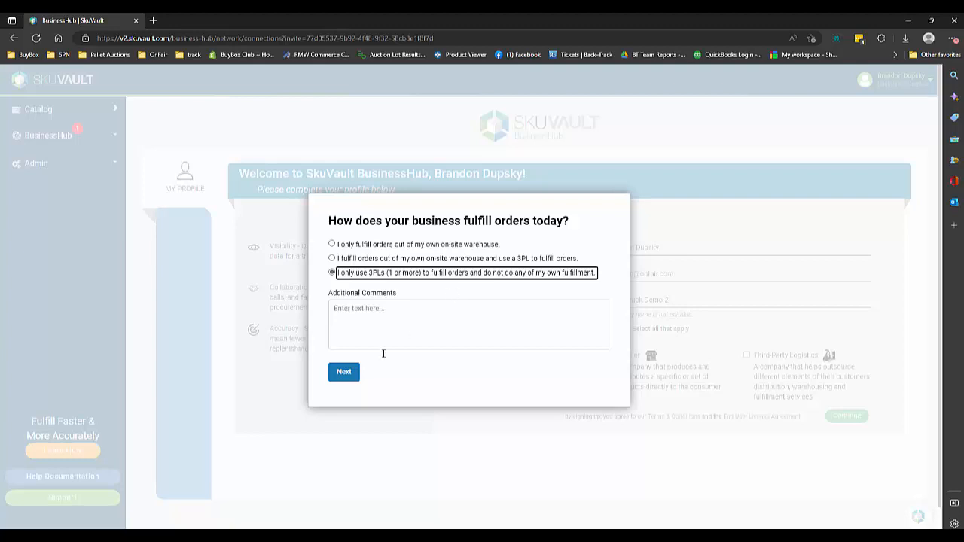
left_click(343, 375)
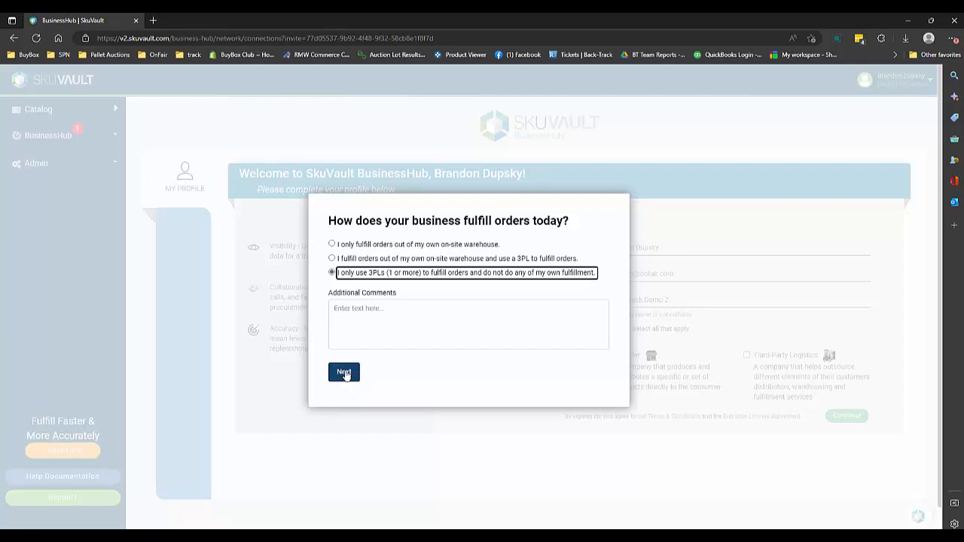
left_click(345, 373)
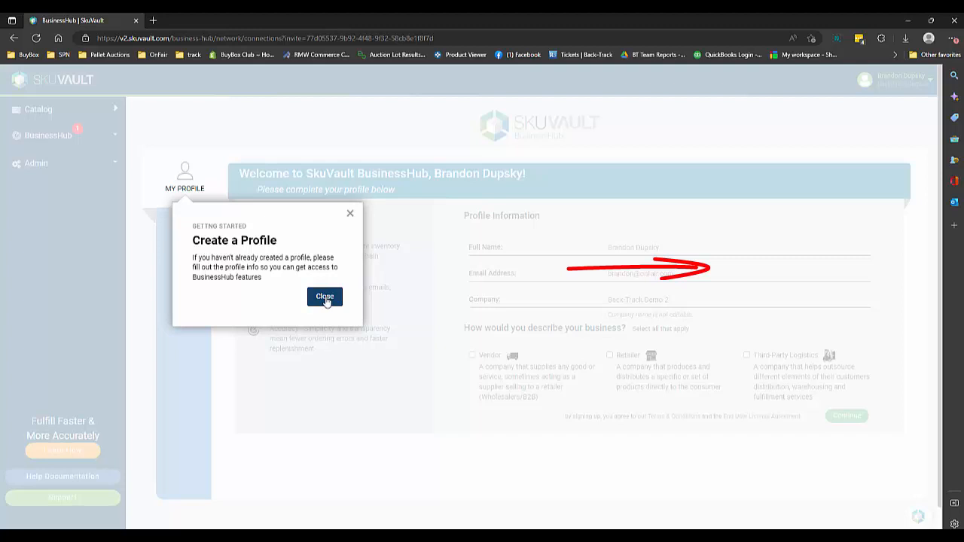
Dismiss the profile introduction and complete the BusinessHub profile with Retailer as the business description
left_click(324, 296)
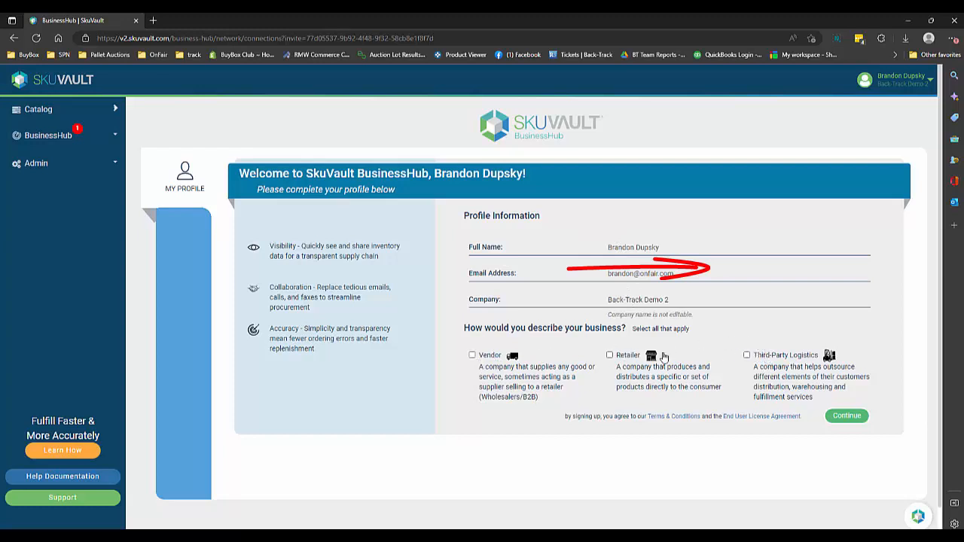
left_click(609, 355)
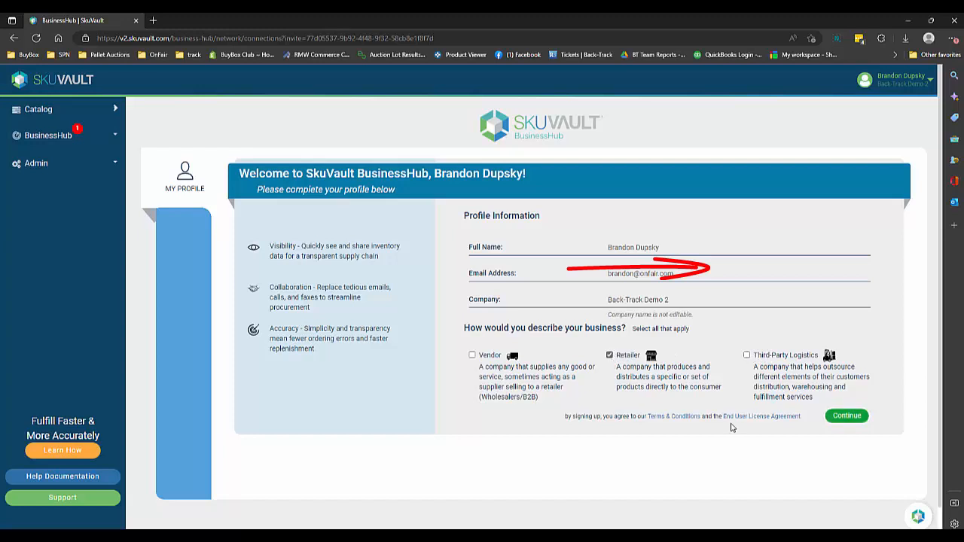
left_click(845, 416)
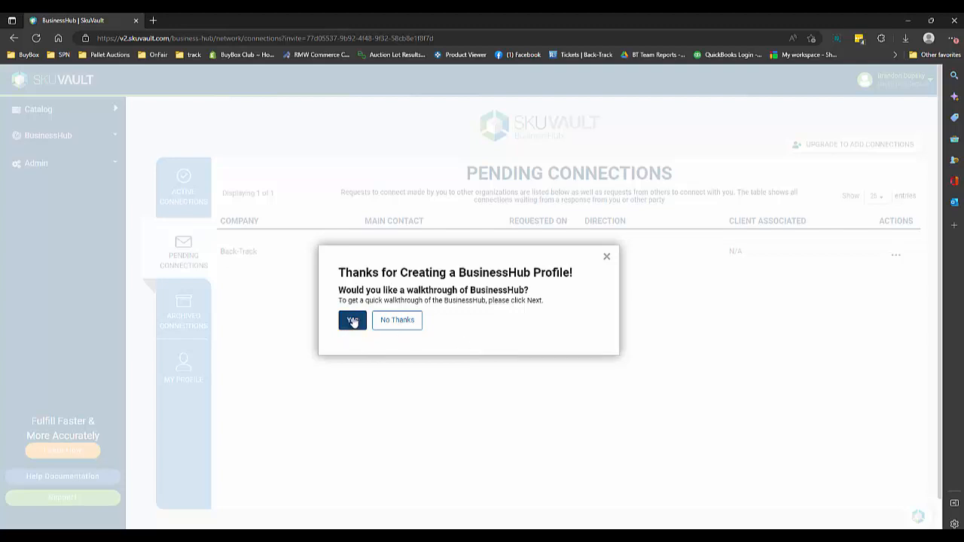
Go through the BusinessHub walkthrough of pending, active and archived connections, the Resource Center and tutorials, and close it
left_click(353, 320)
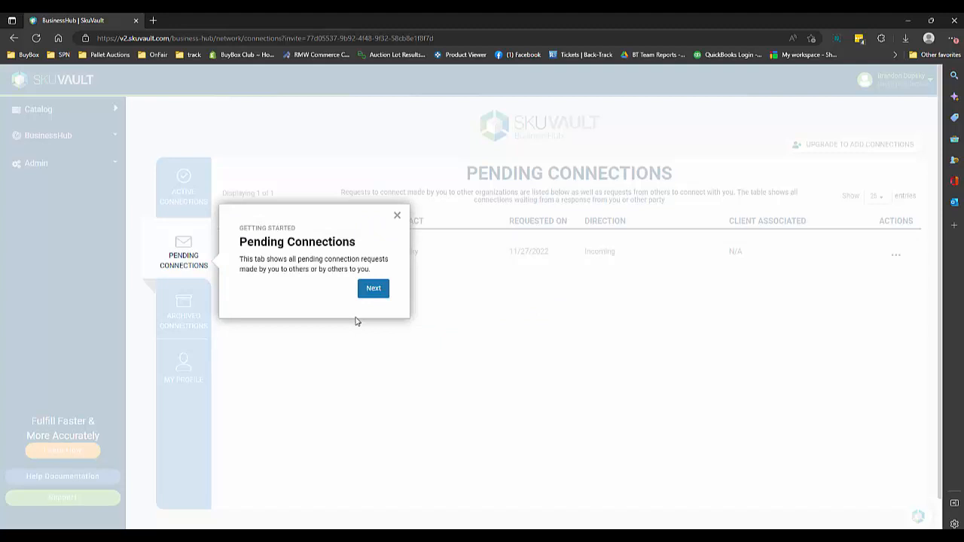
left_click(373, 288)
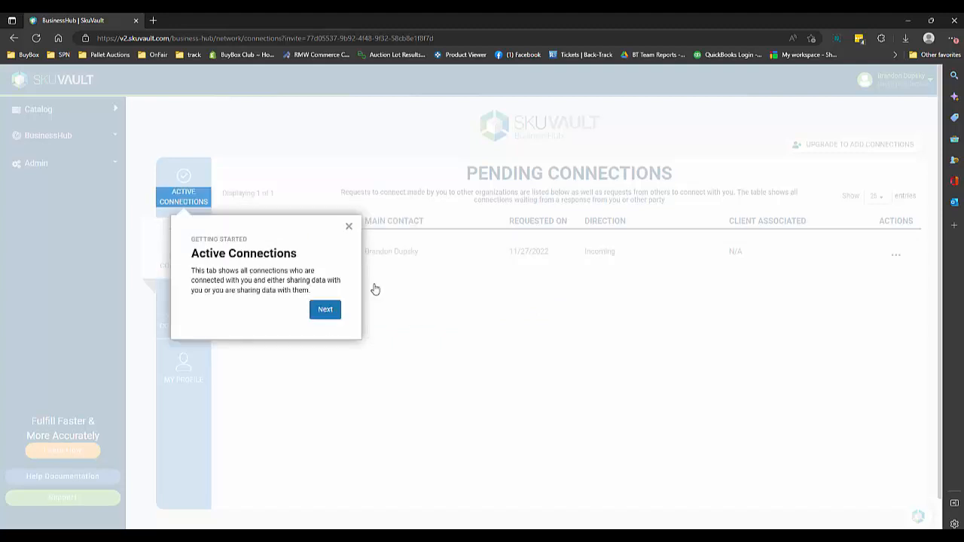
left_click(325, 311)
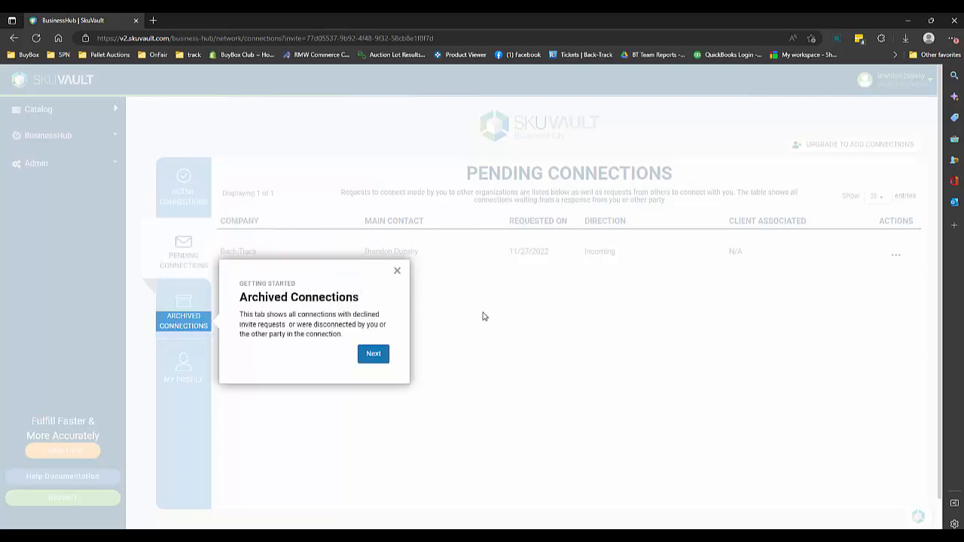
left_click(380, 354)
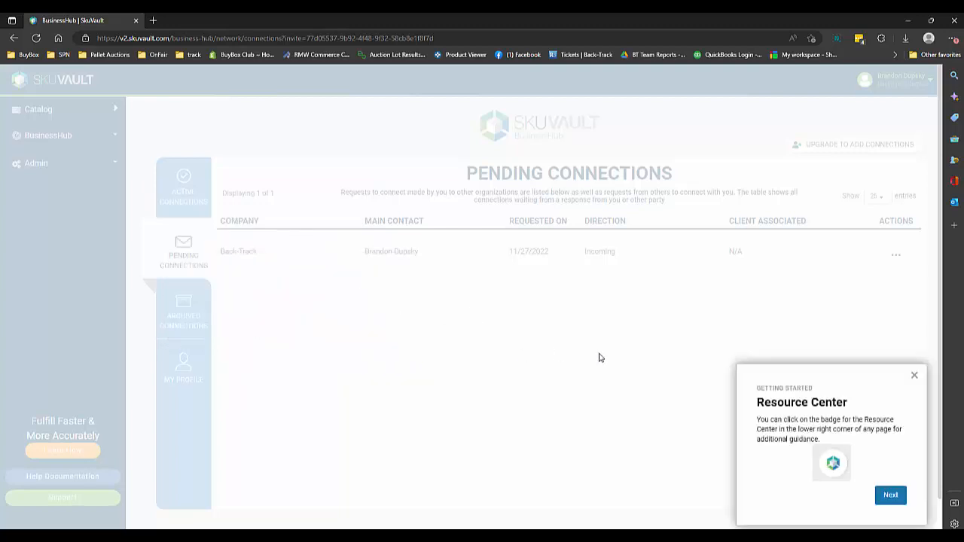
left_click(890, 495)
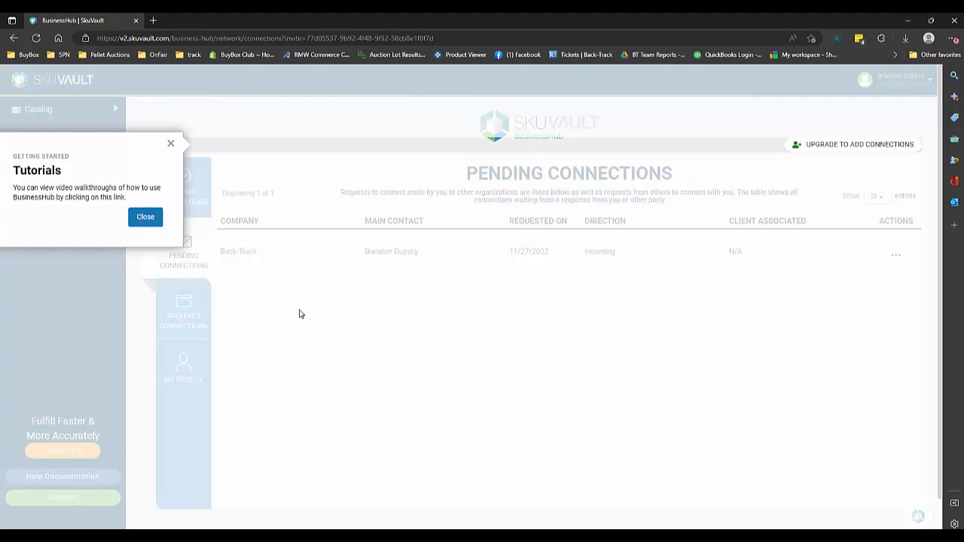
left_click(144, 218)
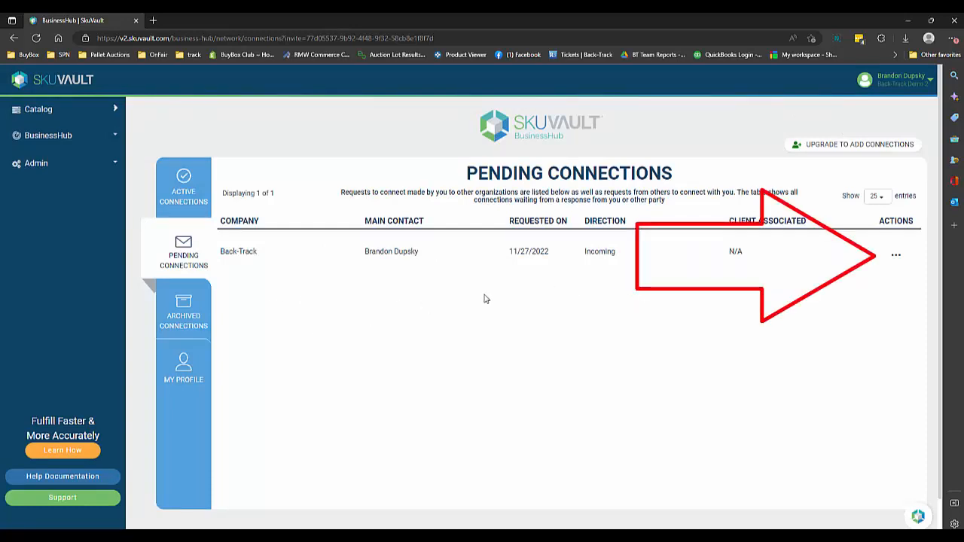
Accept the pending connection request from Back-Track and show the active connections
left_click(896, 255)
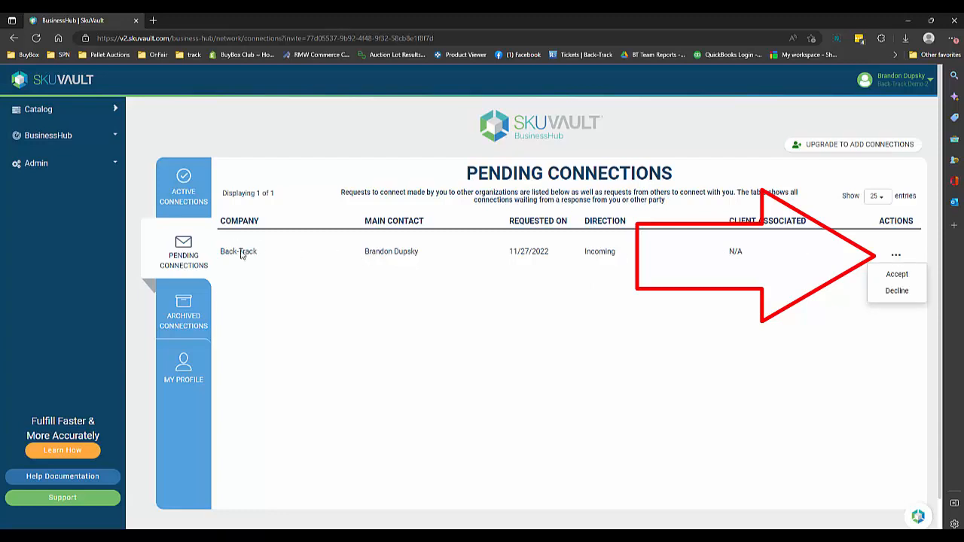
left_click(901, 279)
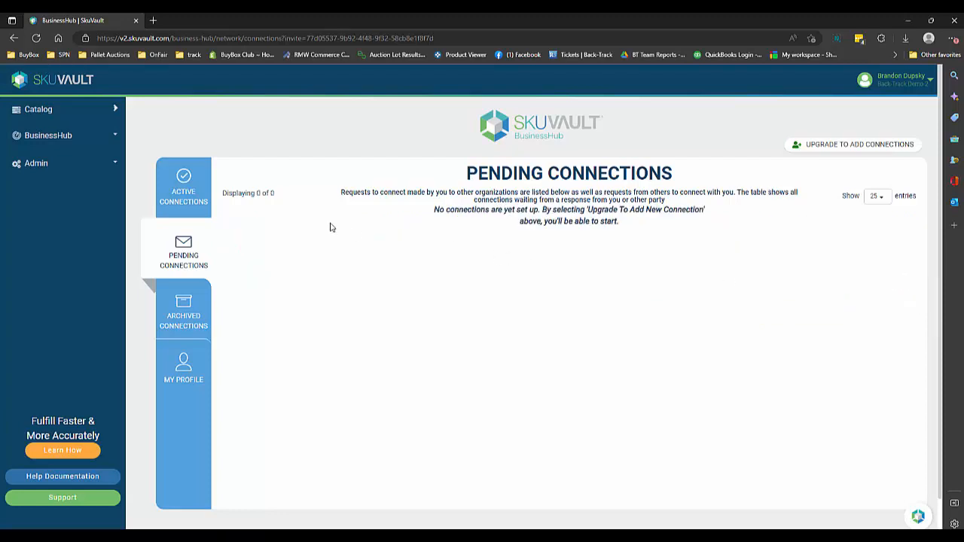
left_click(182, 198)
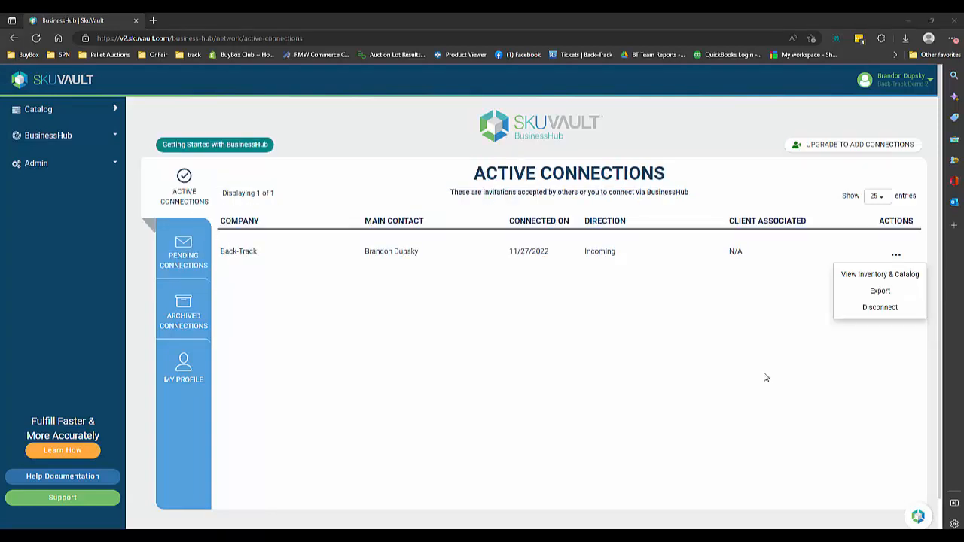
Export the data of the active Back-Track connection
left_click(764, 375)
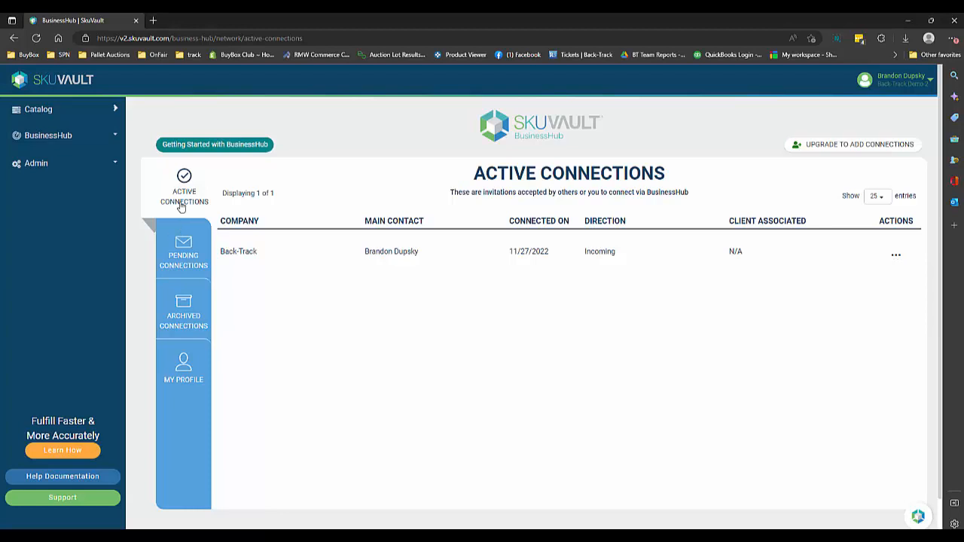
left_click(895, 256)
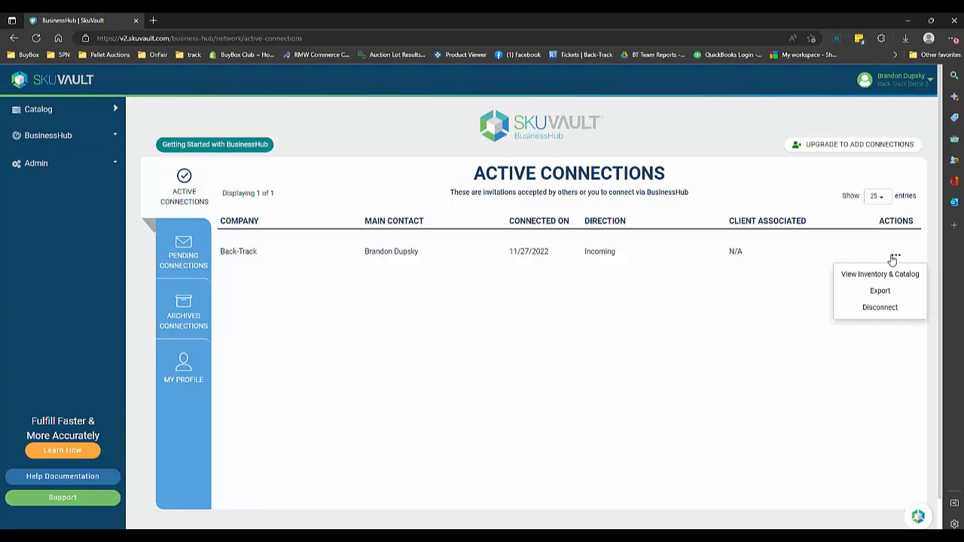
left_click(880, 291)
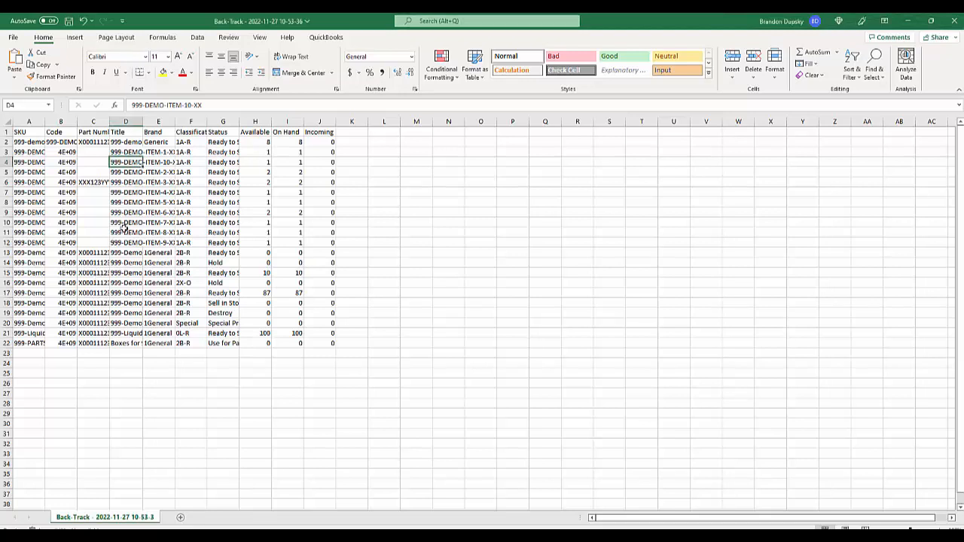
Examine the brand, classification and status columns of the exported Back-Track spreadsheet in Excel, and return to BusinessHub
left_click(147, 205)
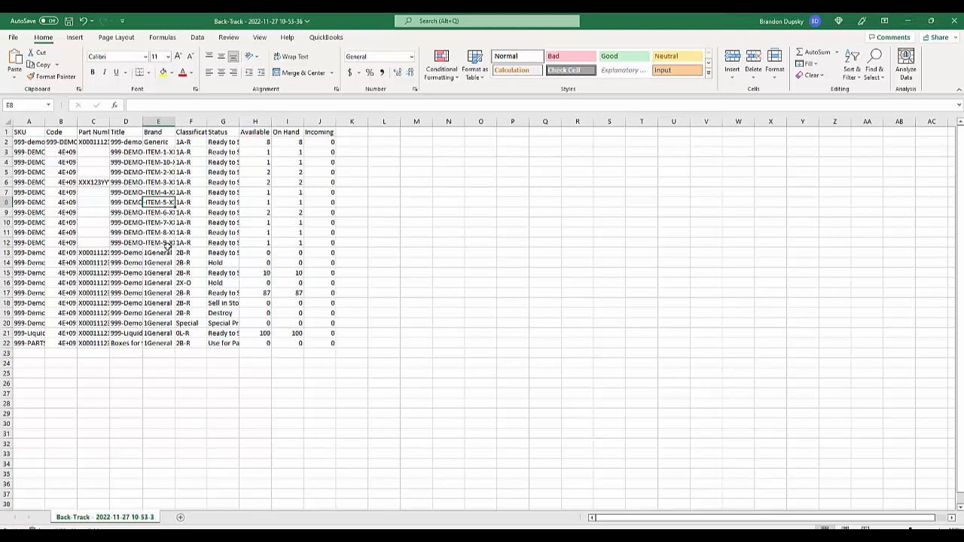
left_click(187, 223)
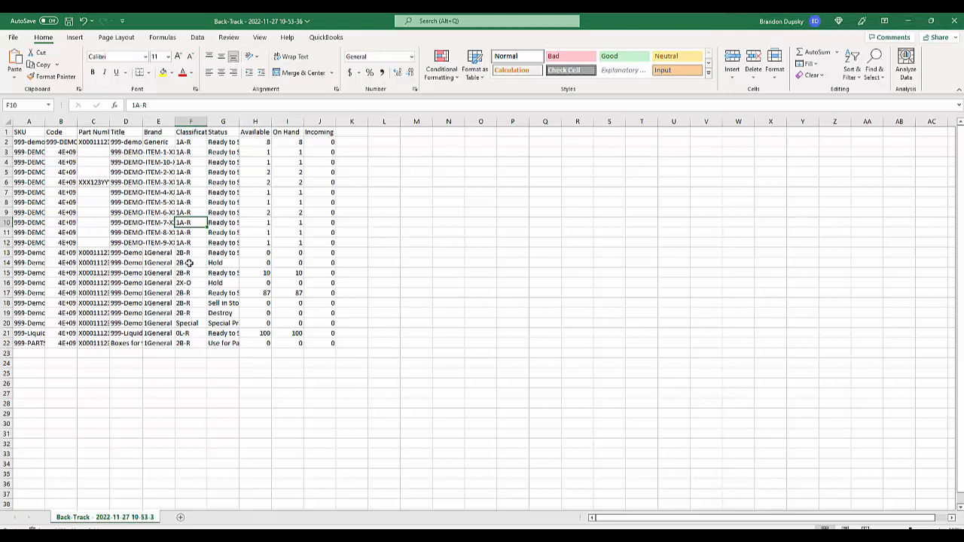
left_click(213, 203)
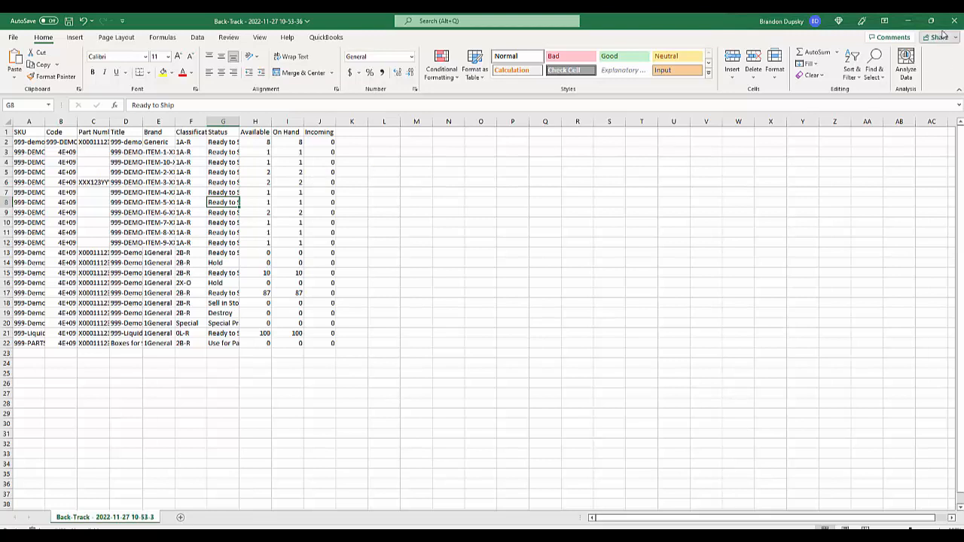
left_click(908, 20)
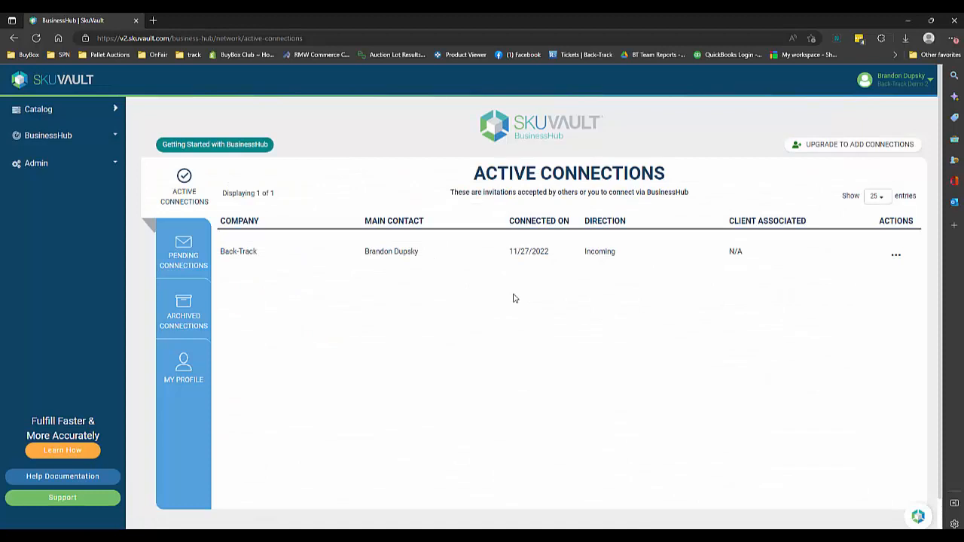
View the product catalog and look through the Back-Track items with their classifications, statuses and quantities
left_click(28, 119)
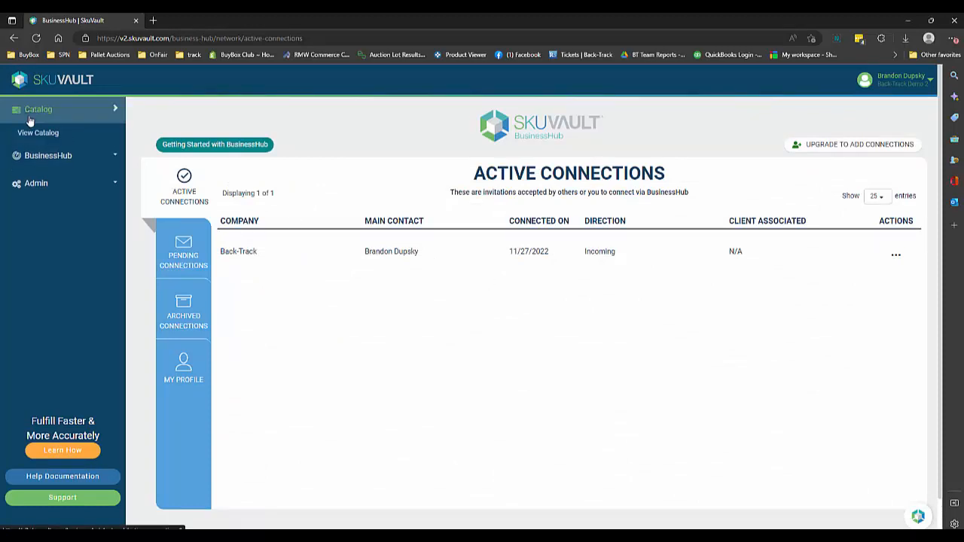
left_click(32, 133)
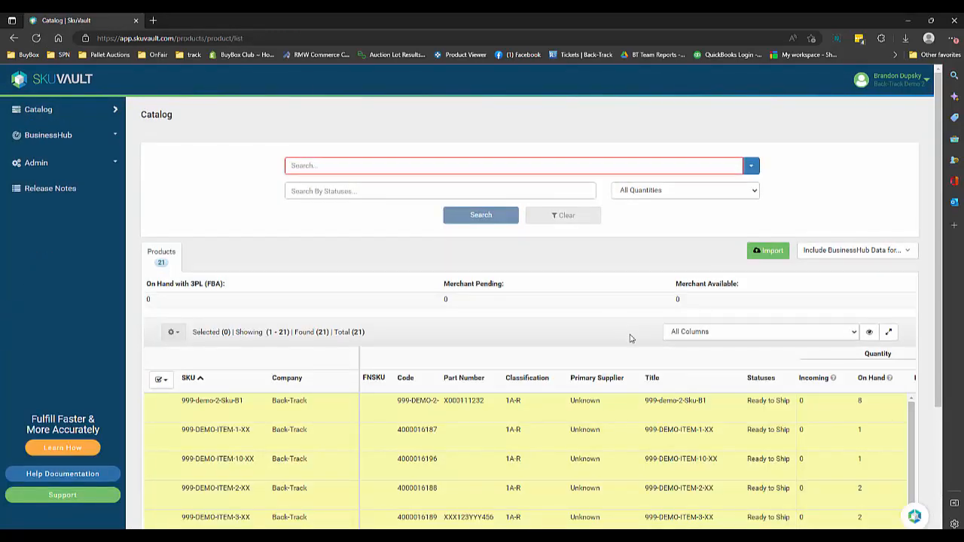
scroll(631, 338, "down", 2)
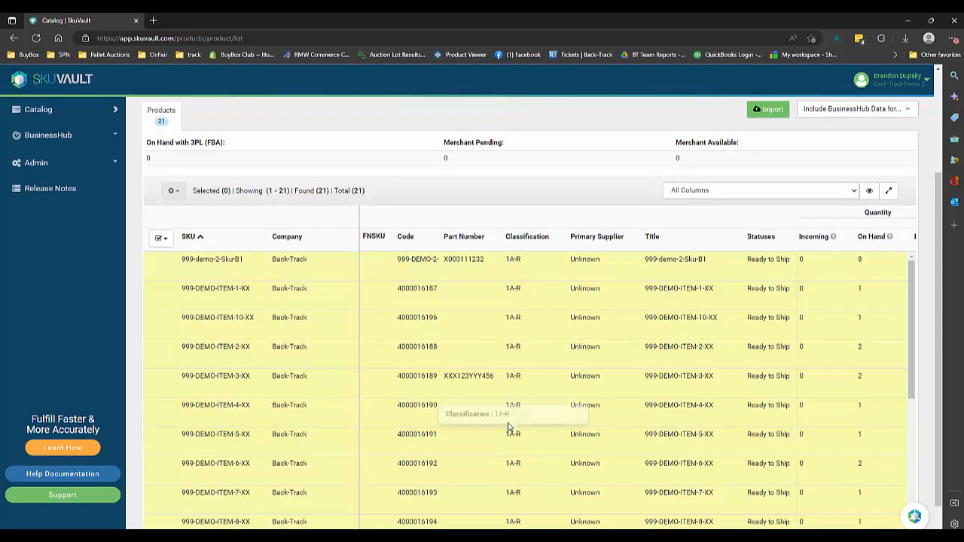
scroll(509, 427, "down", 2)
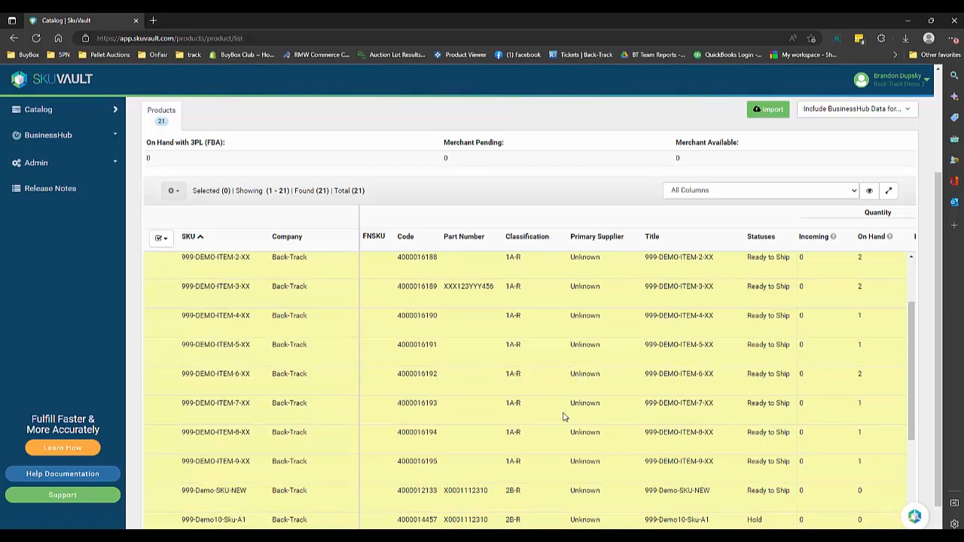
Examine the classifications, statuses and on-hand quantities of the Back-Track items through the whole catalog list
scroll(561, 421, "down", 2)
scroll(561, 420, "down", 4)
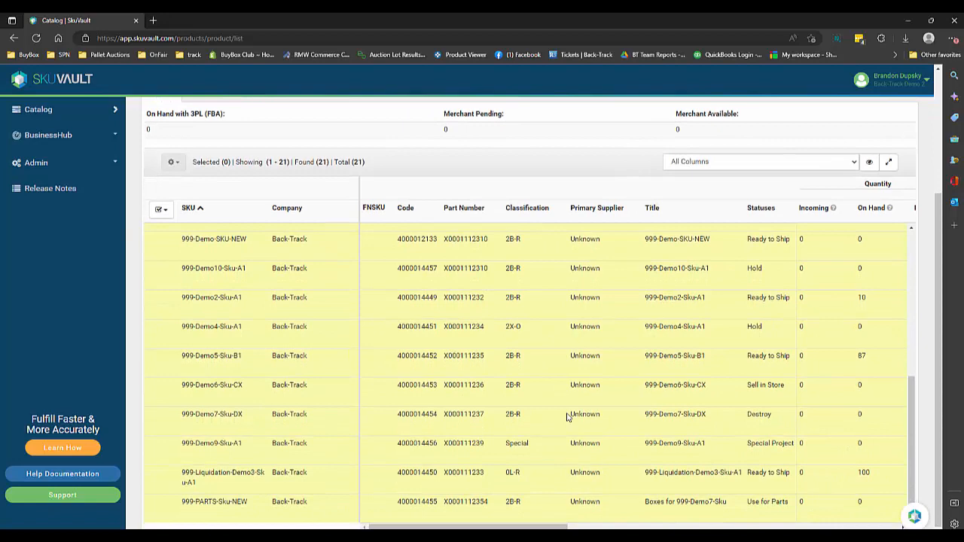
scroll(568, 417, "up", 8)
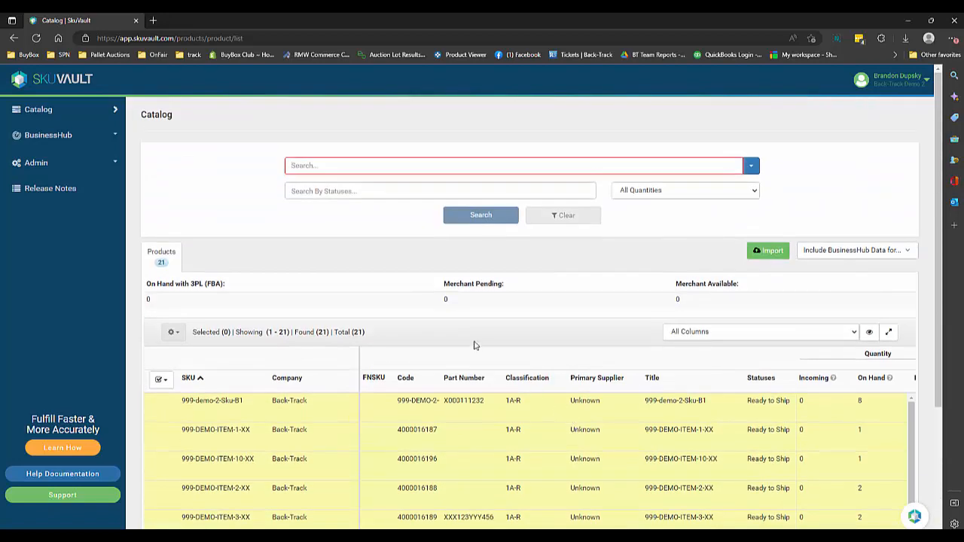
scroll(783, 284, "down", 2)
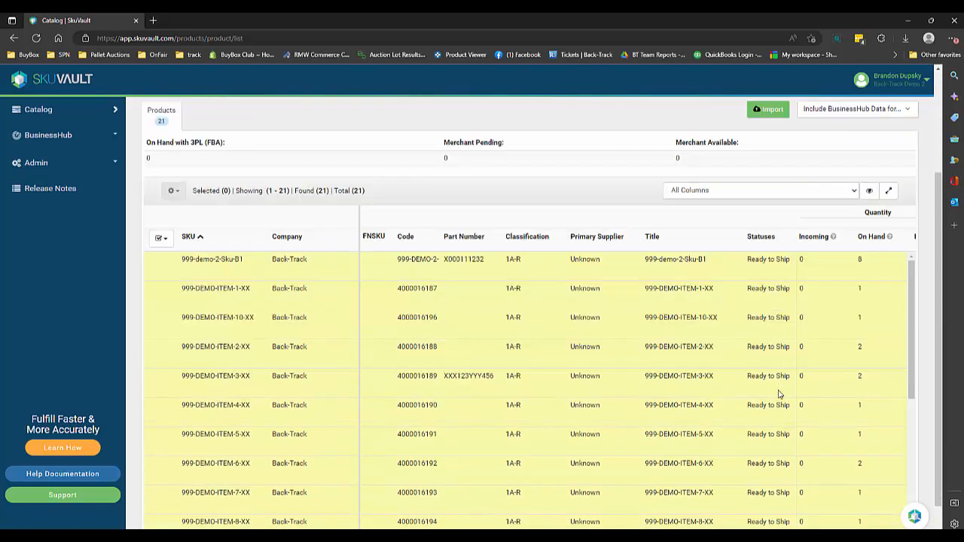
scroll(779, 393, "down", 2)
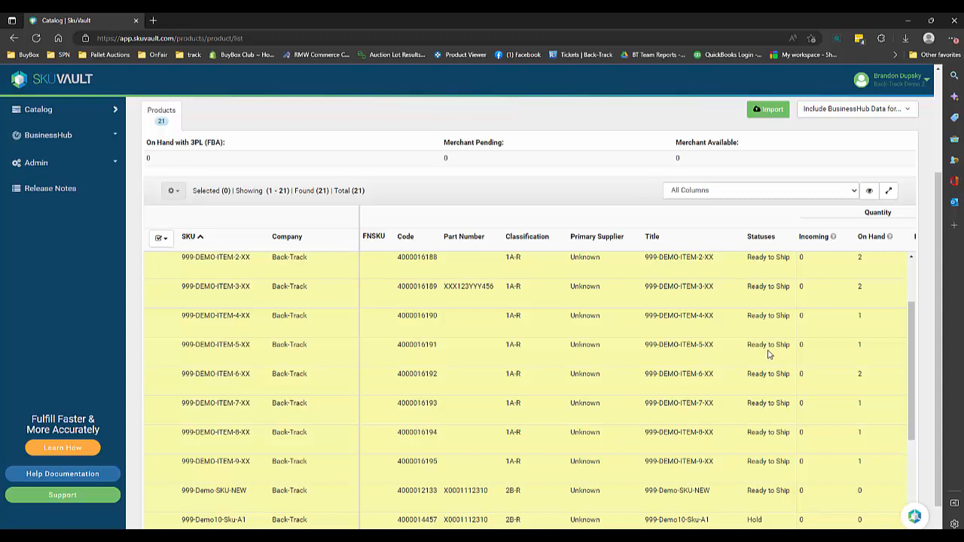
scroll(769, 354, "down", 3)
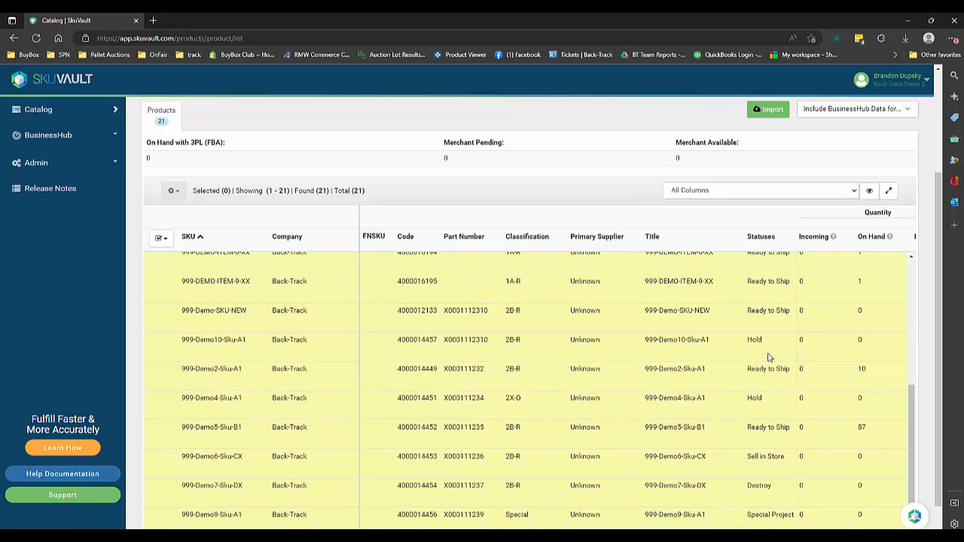
scroll(768, 357, "down", 2)
scroll(760, 436, "down", 1)
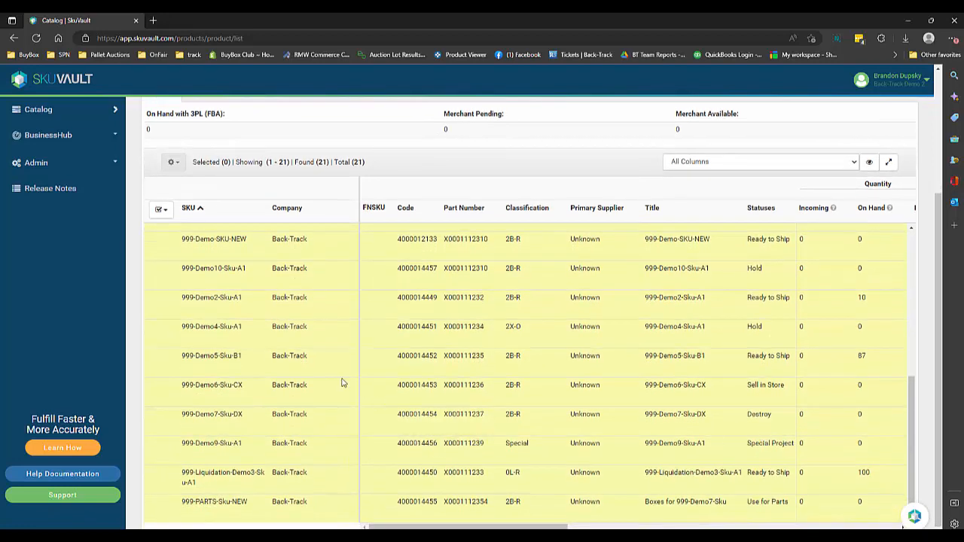
scroll(344, 383, "up", 3)
scroll(336, 324, "down", 2)
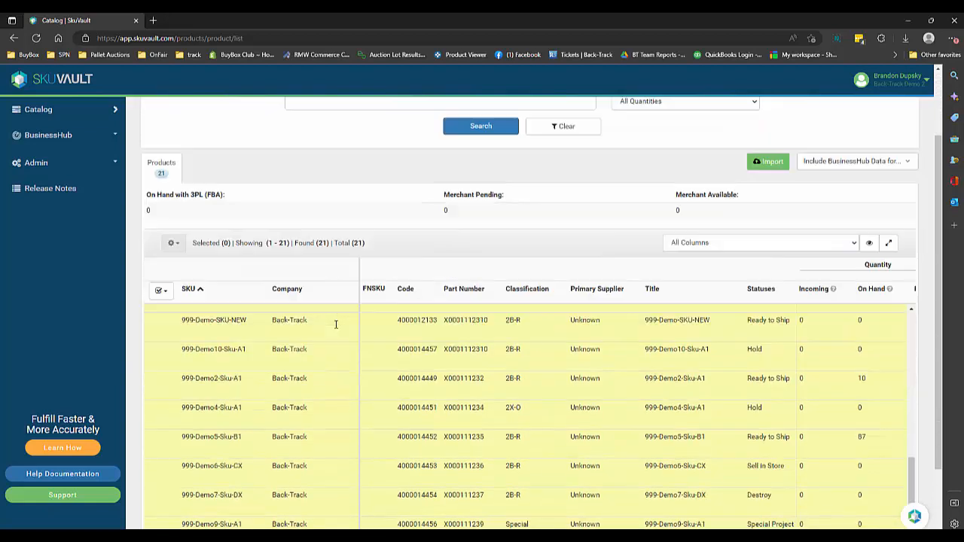
scroll(336, 324, "down", 1)
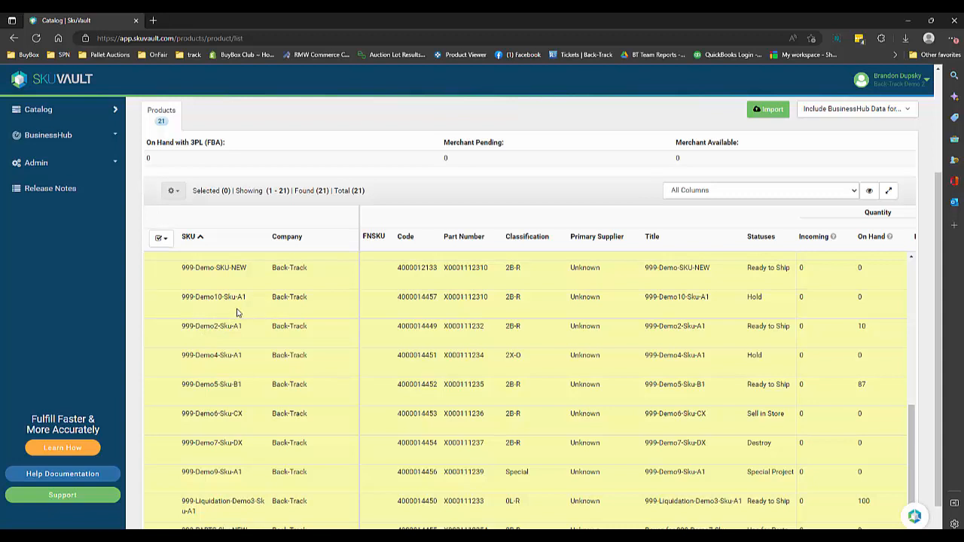
Examine the individual demo SKUs in the catalog, including 999-Demo6-Sku-CX, and return to the start of the item list
mouse_move(239, 300)
triple_click(183, 416)
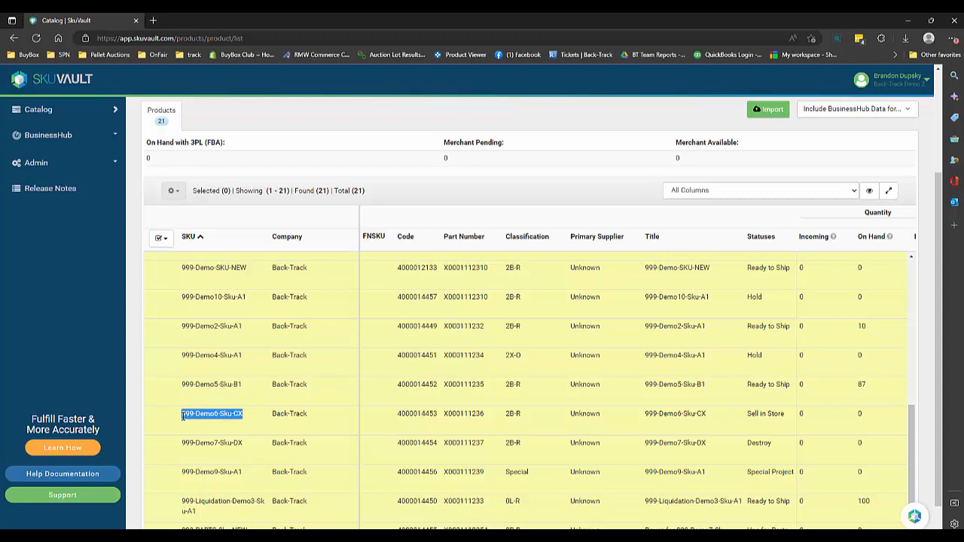
left_click(208, 426)
scroll(294, 433, "down", 1)
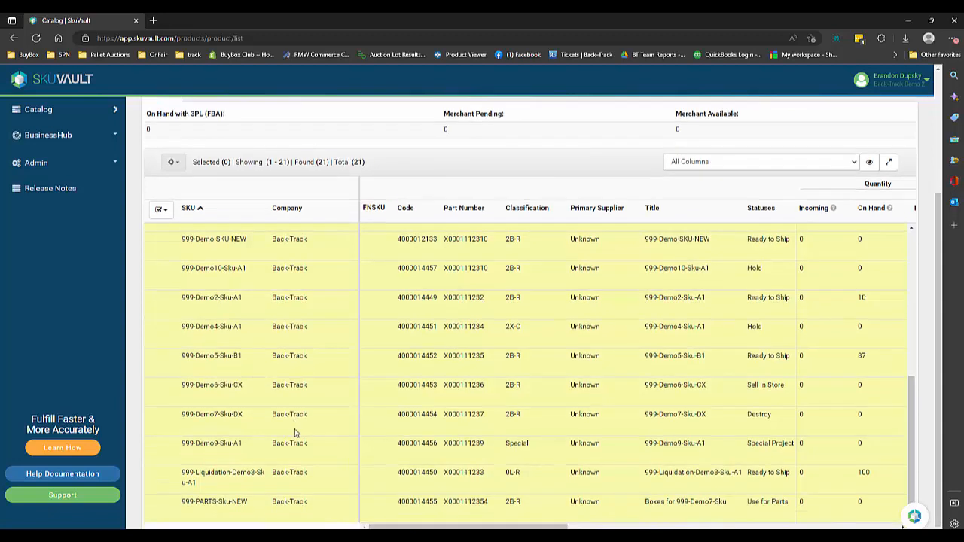
scroll(295, 434, "up", 3)
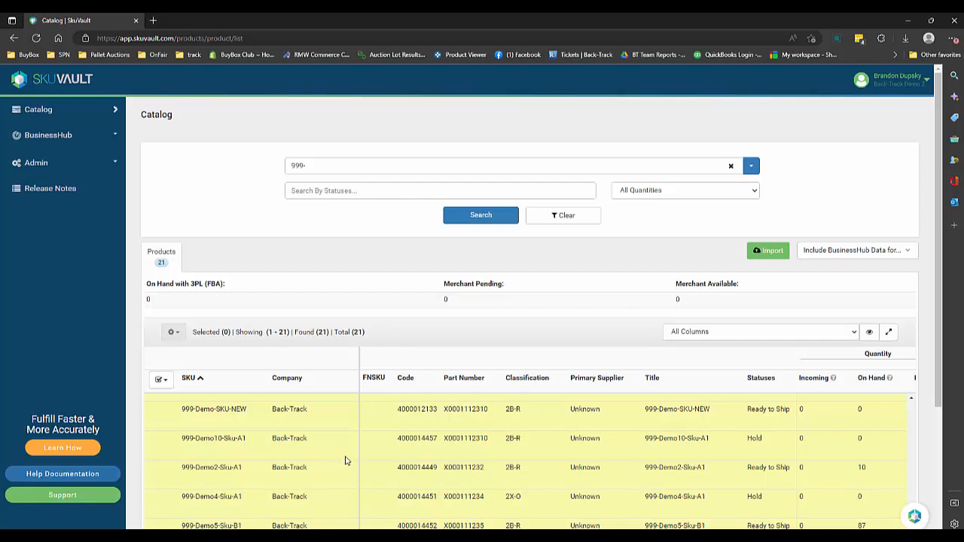
scroll(347, 459, "down", 2)
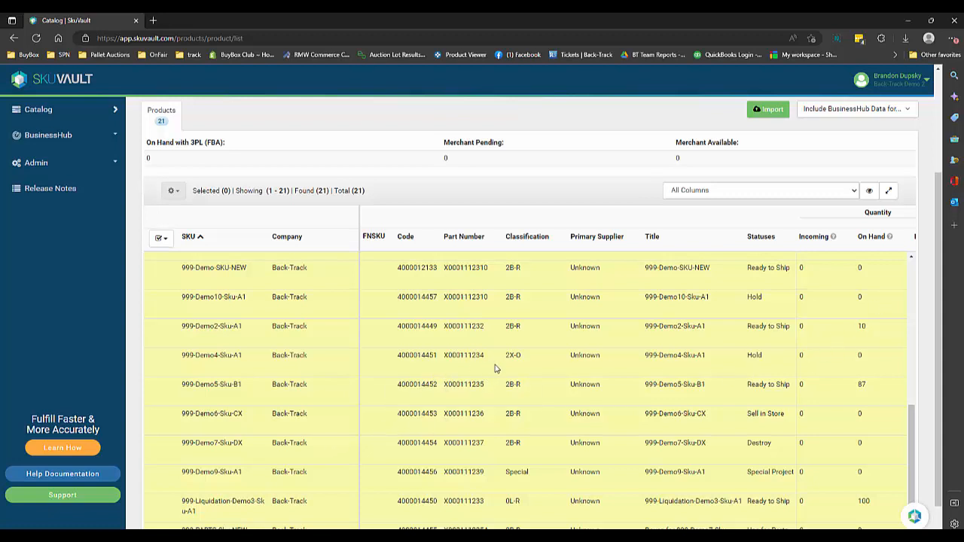
scroll(501, 369, "up", 5)
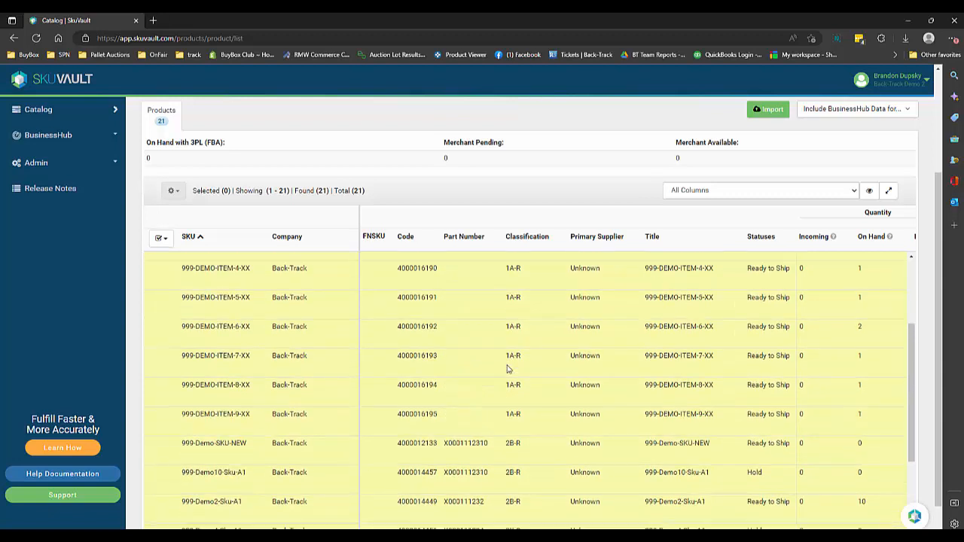
scroll(506, 369, "up", 3)
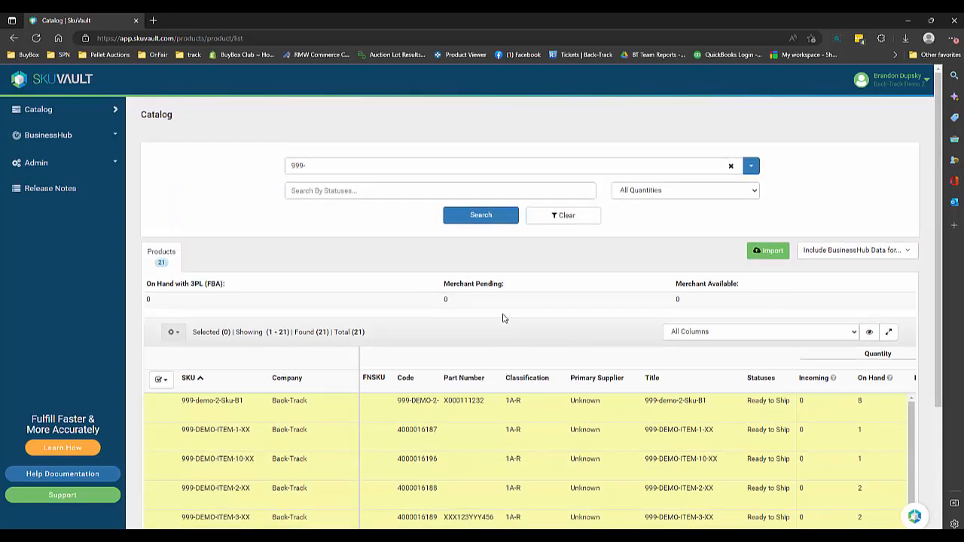